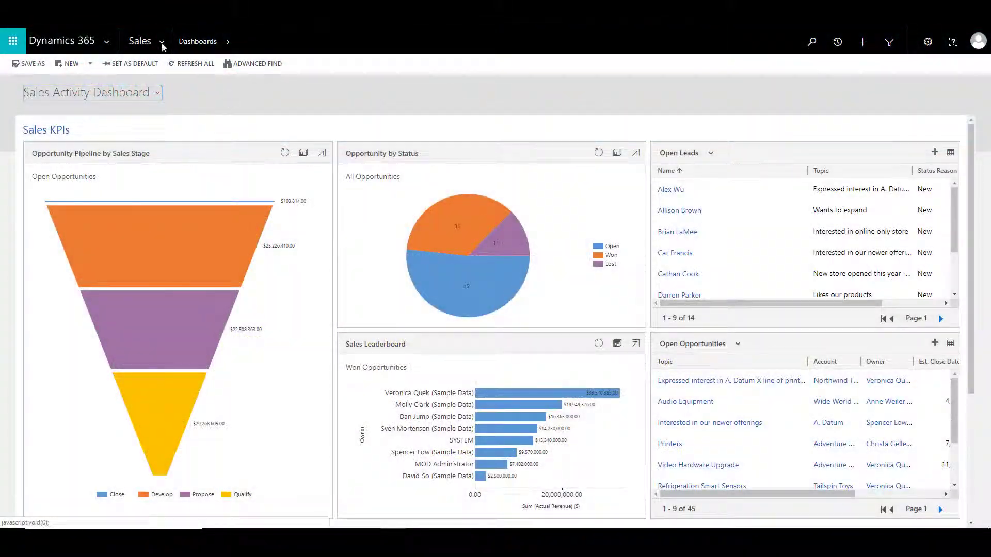
Step: Leave the hierarchy slideshow and open the Dynamics 365 site map from the Sales area
click(162, 43)
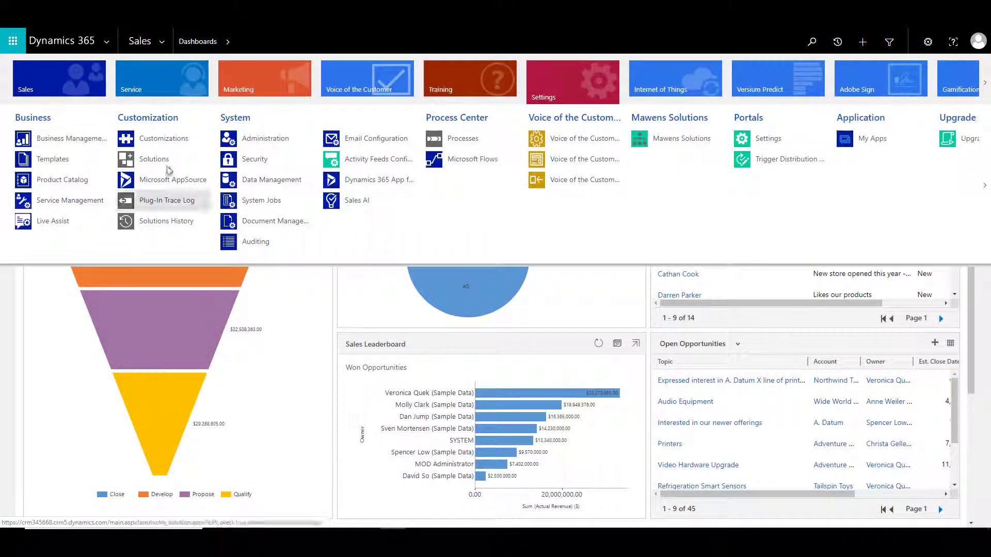
Step: Enable hierarchy modeling under Settings > Security > Hierarchy Security and save the setting
click(250, 160)
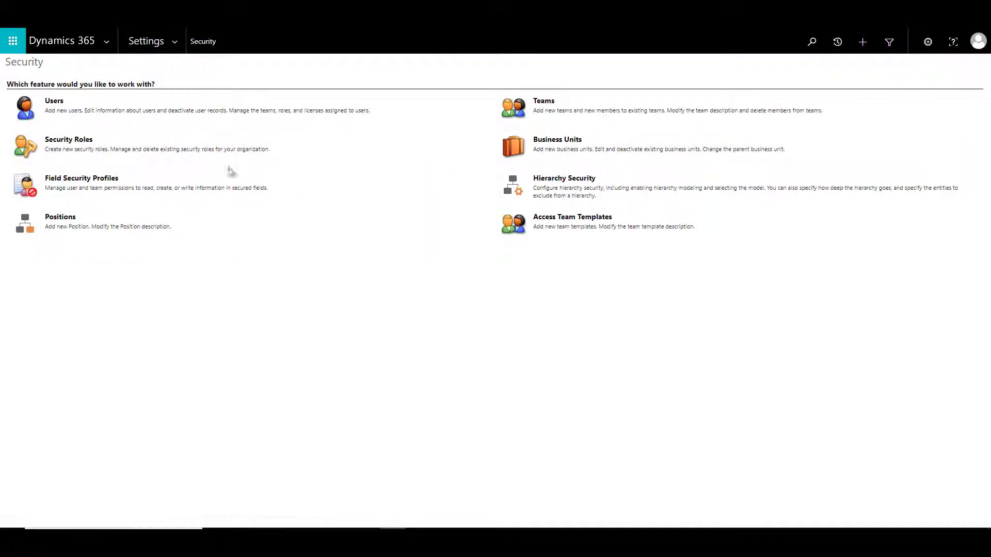
click(569, 182)
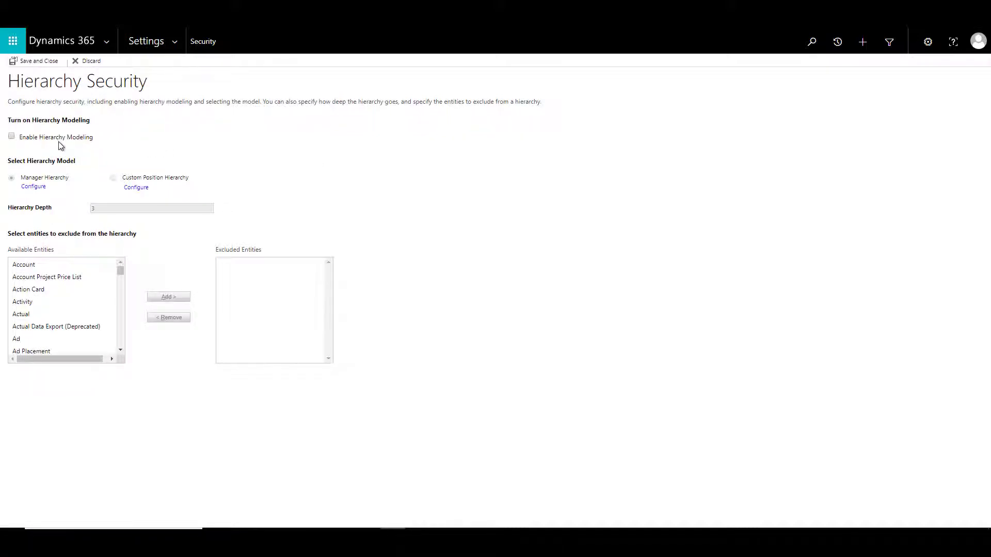
click(12, 138)
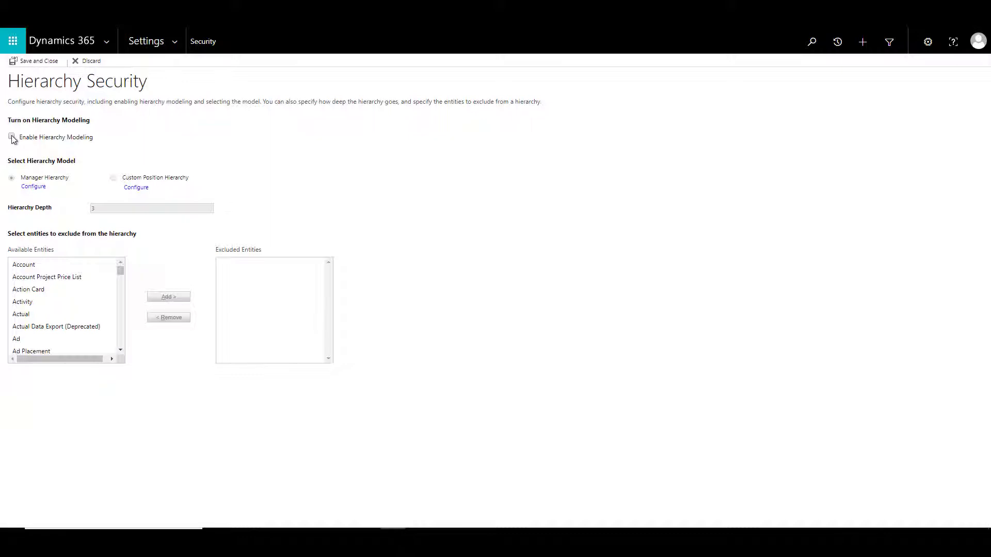
click(39, 61)
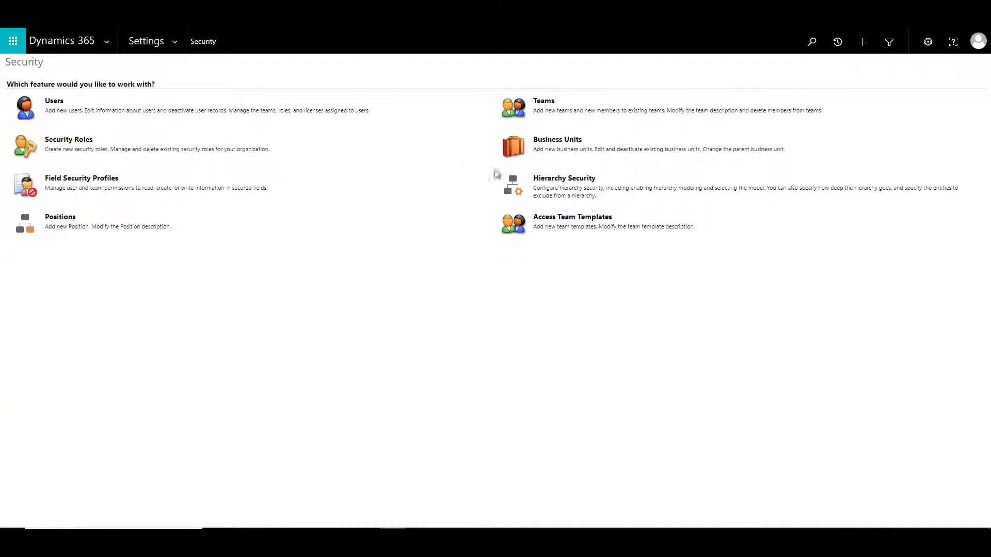
click(571, 182)
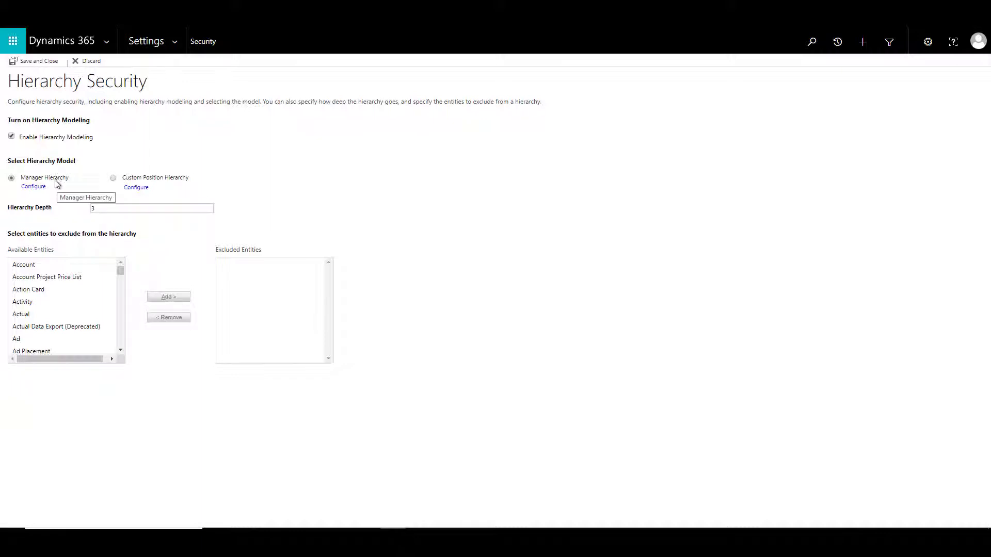
Step: List the Manager Hierarchy users matching 'tq', sorted by full name descending
click(33, 188)
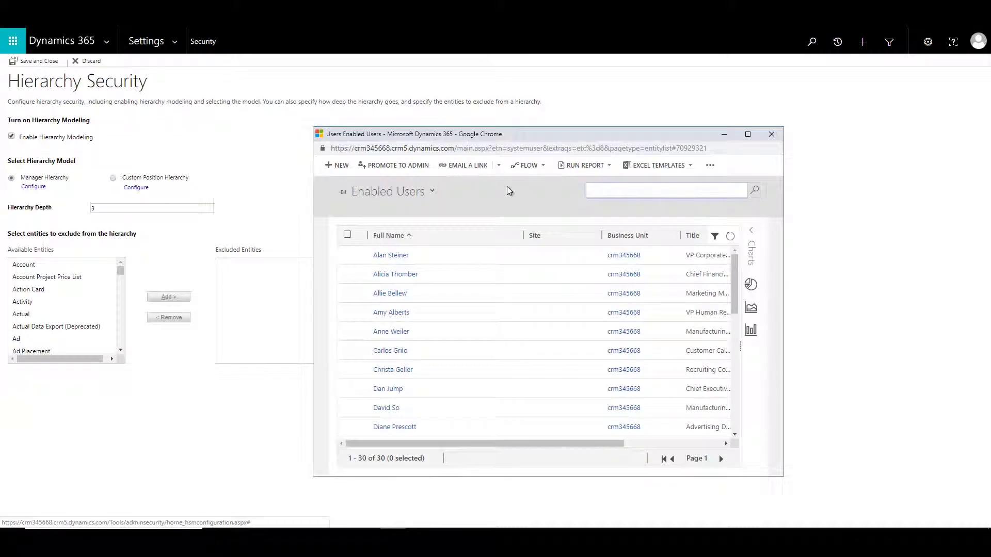
click(610, 194)
click(548, 212)
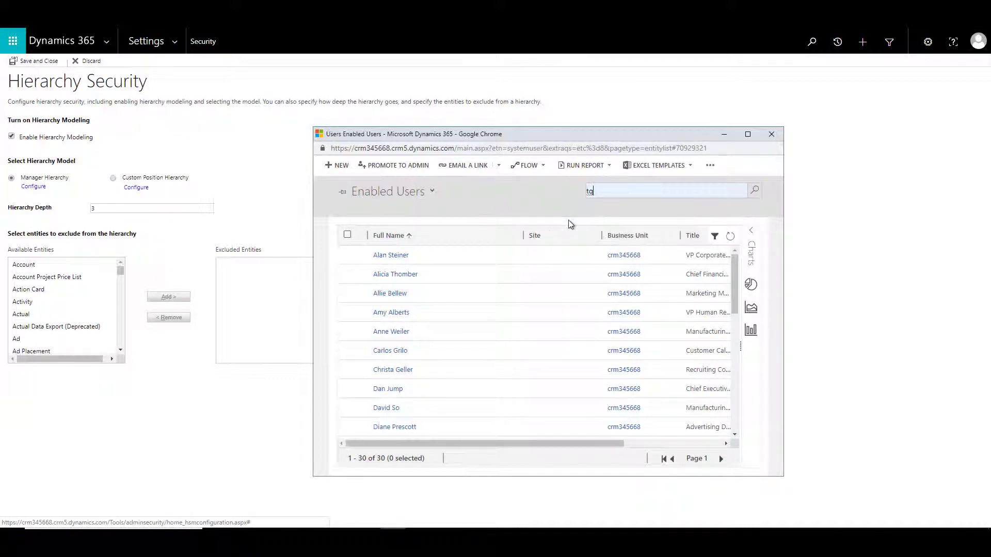
click(754, 191)
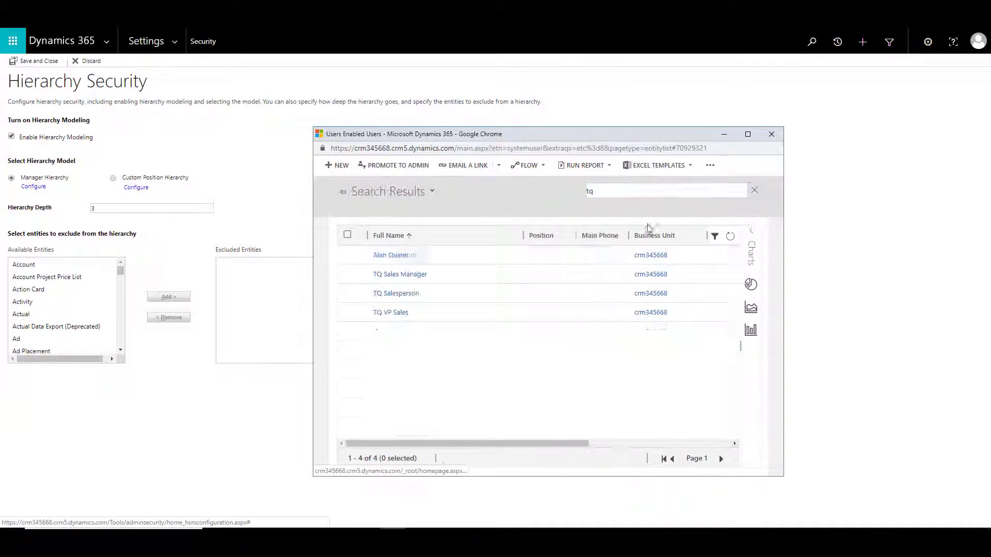
click(404, 236)
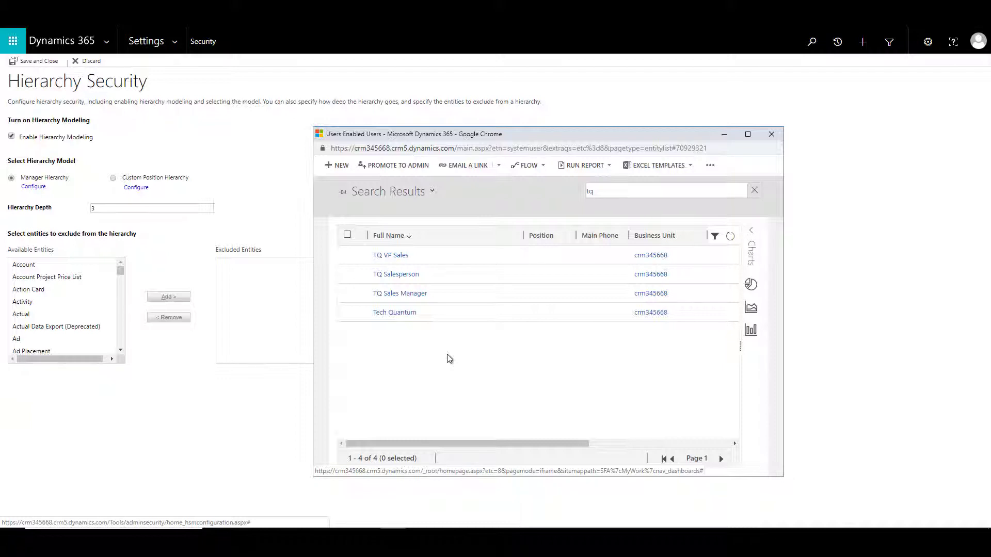
Step: Set TQ Sales Manager as TQ Salesperson's manager and save the user record
click(403, 279)
drag(743, 212, 762, 346)
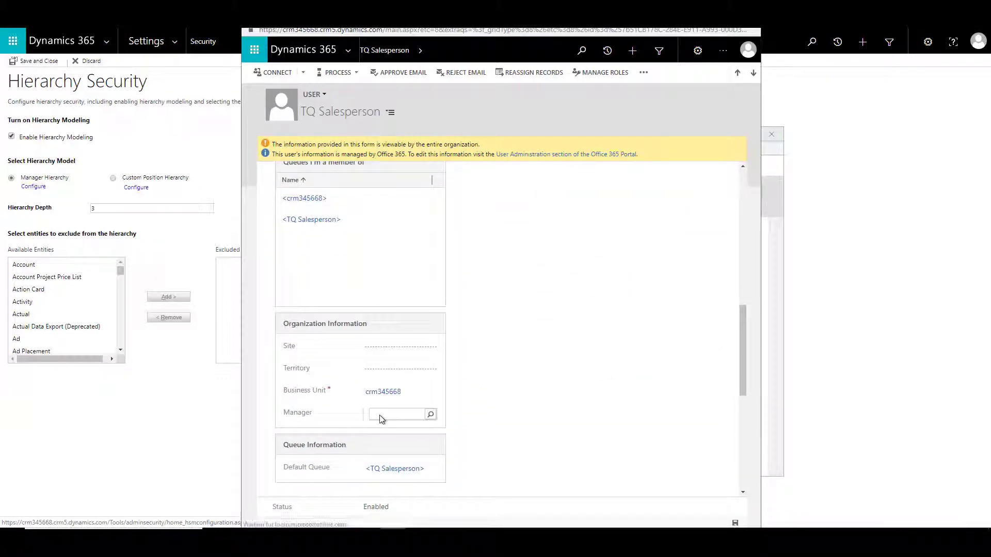
click(432, 417)
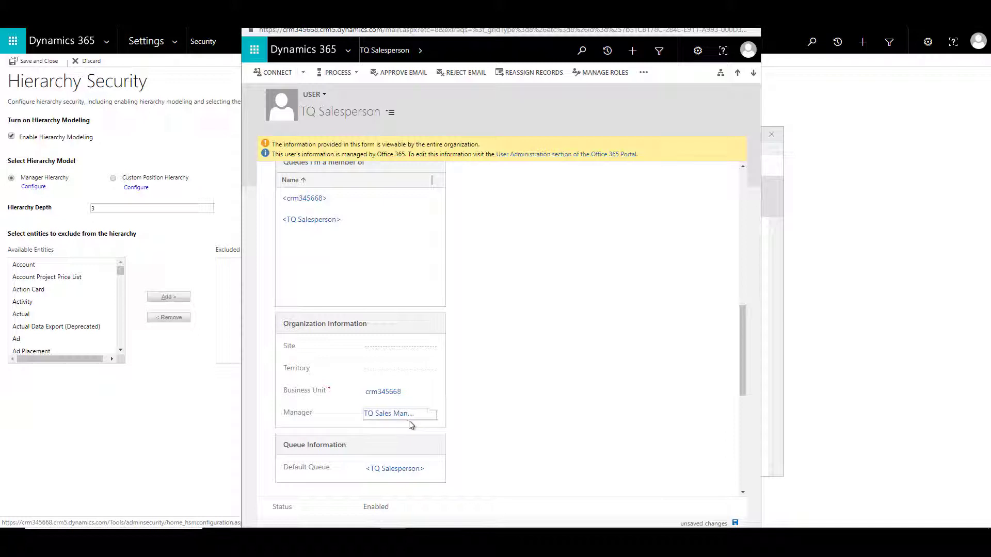
click(735, 524)
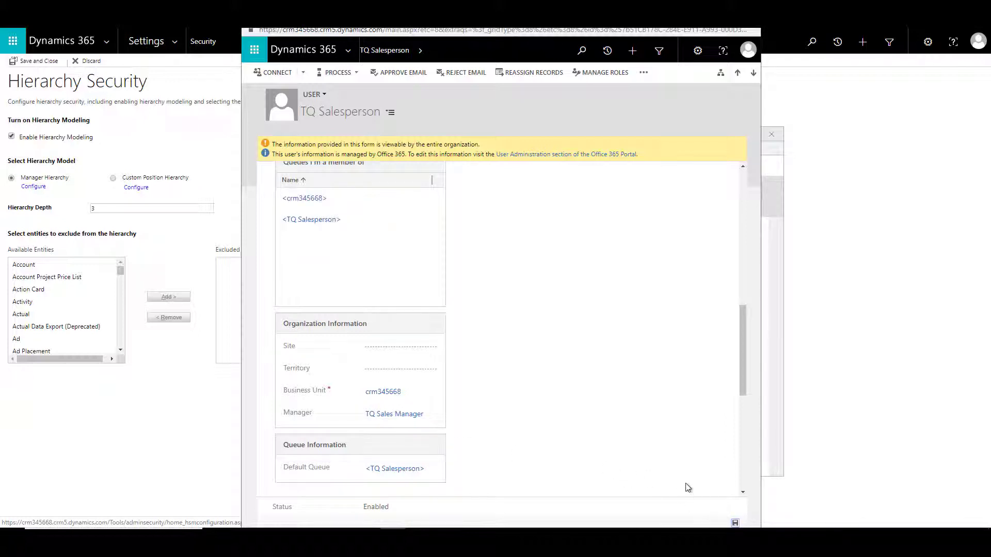
key(ctrl+w)
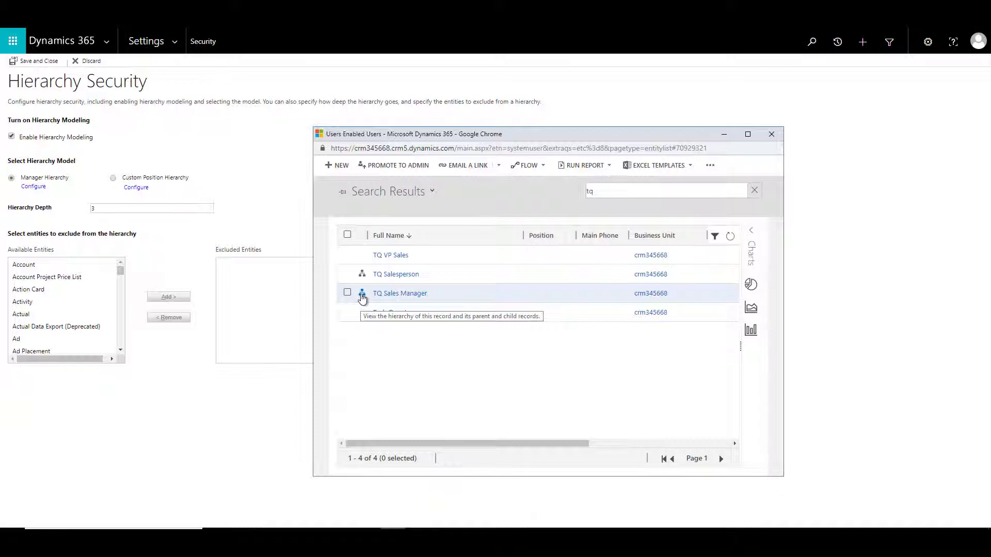
click(362, 277)
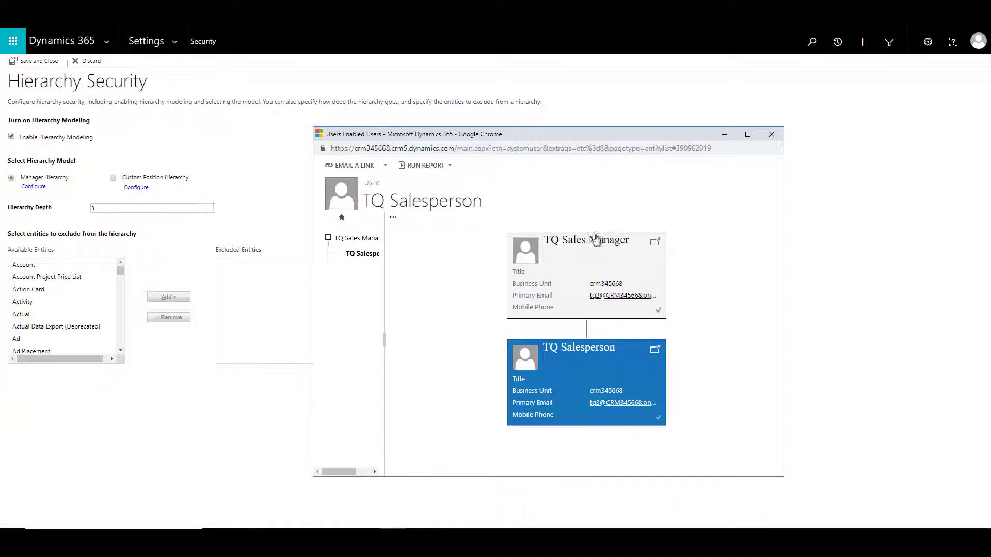
click(771, 134)
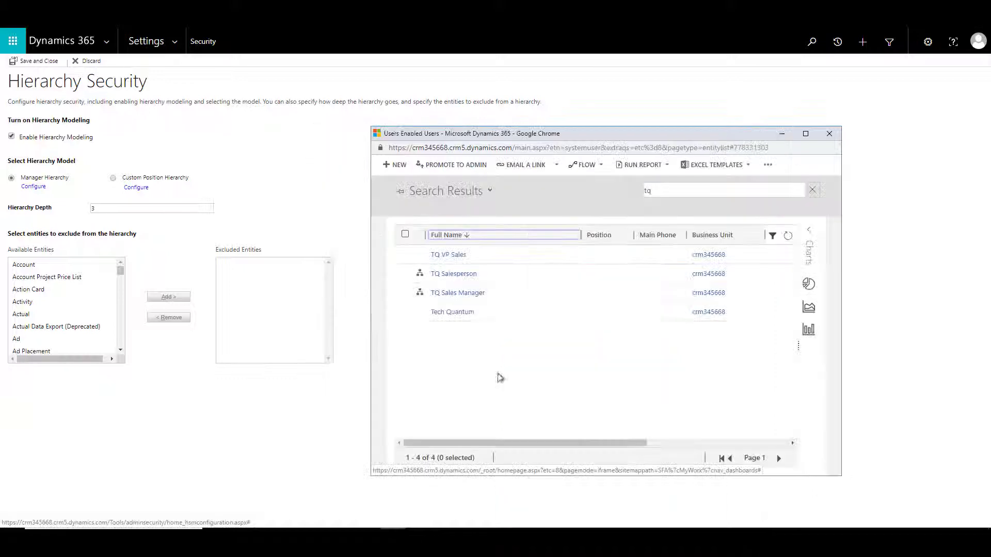
Step: Assign TQ VP Sales as TQ Sales Manager's manager and save the record
click(467, 299)
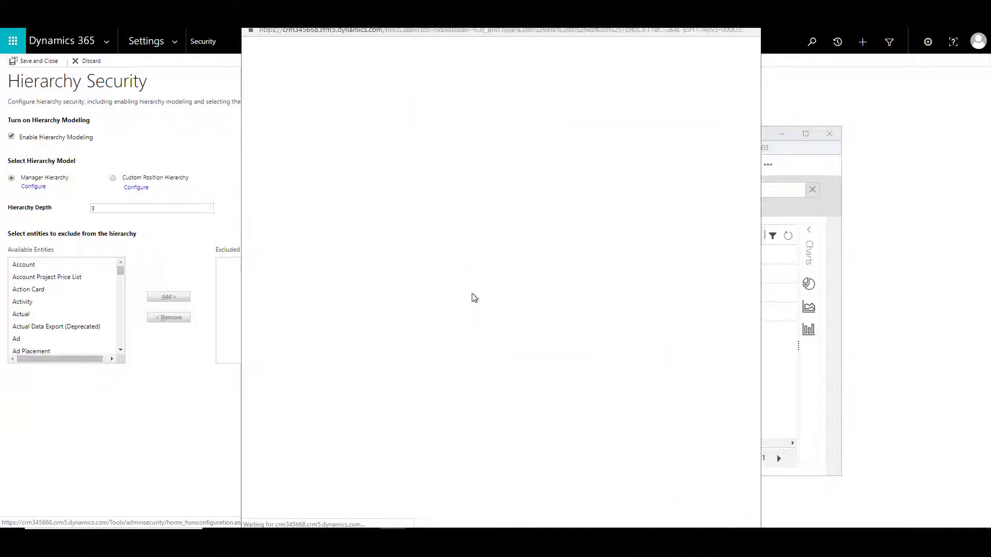
click(381, 297)
text(tq)
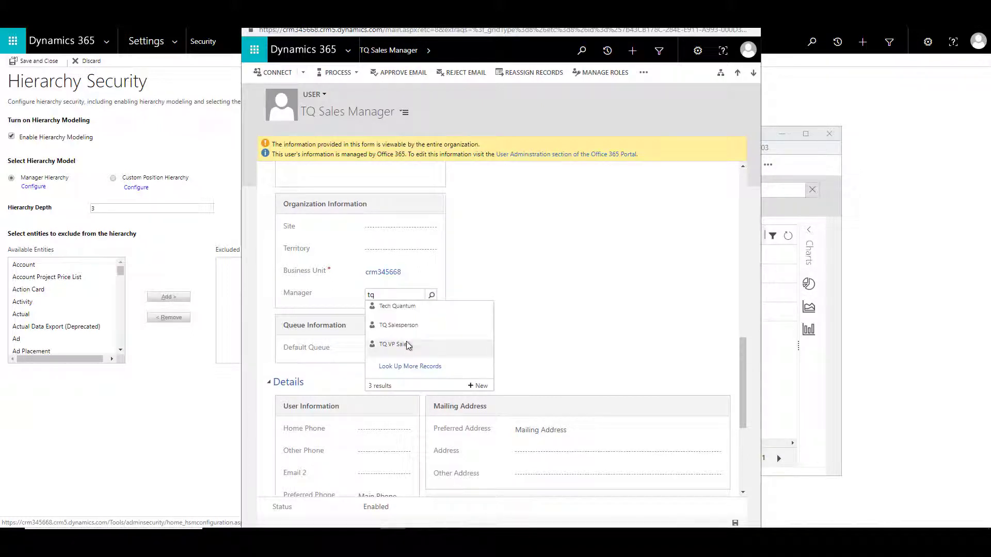
click(409, 346)
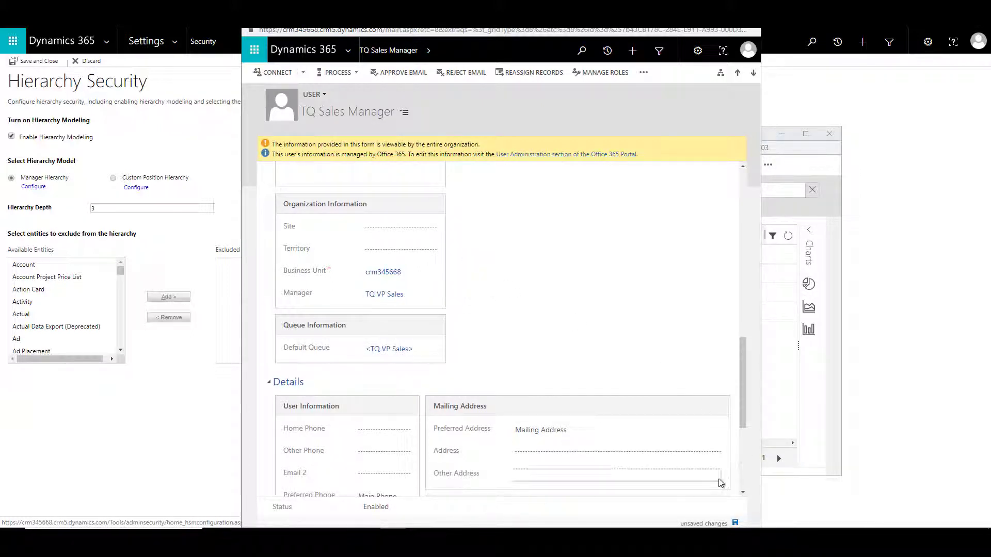
click(735, 523)
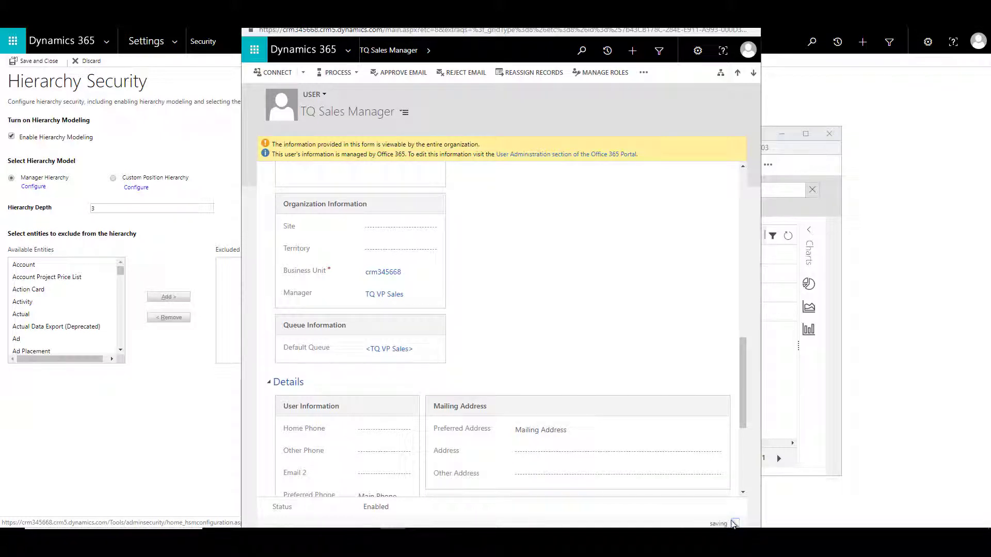
key(ctrl+w)
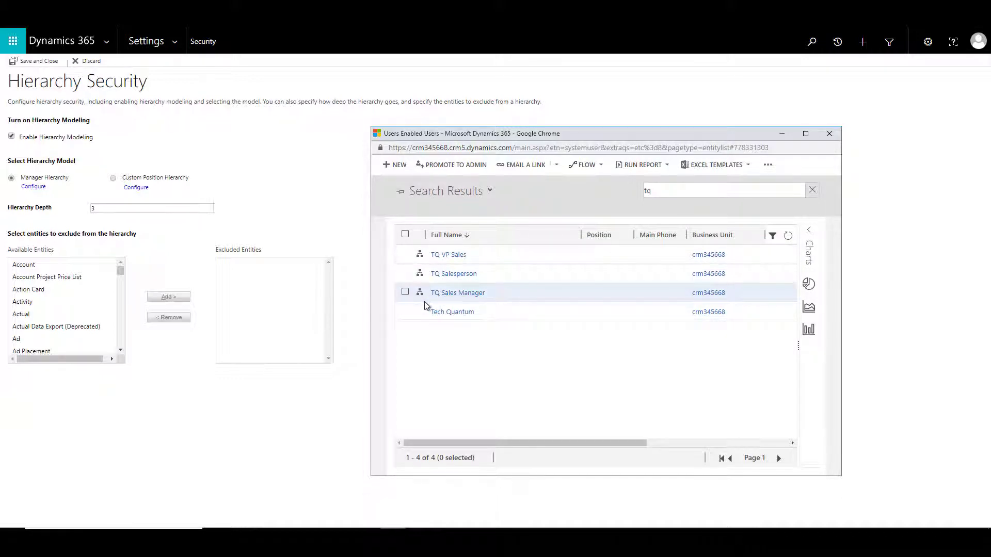
Step: Review the TQ reporting hierarchy, then select Custom Position Hierarchy and configure its positions
click(421, 255)
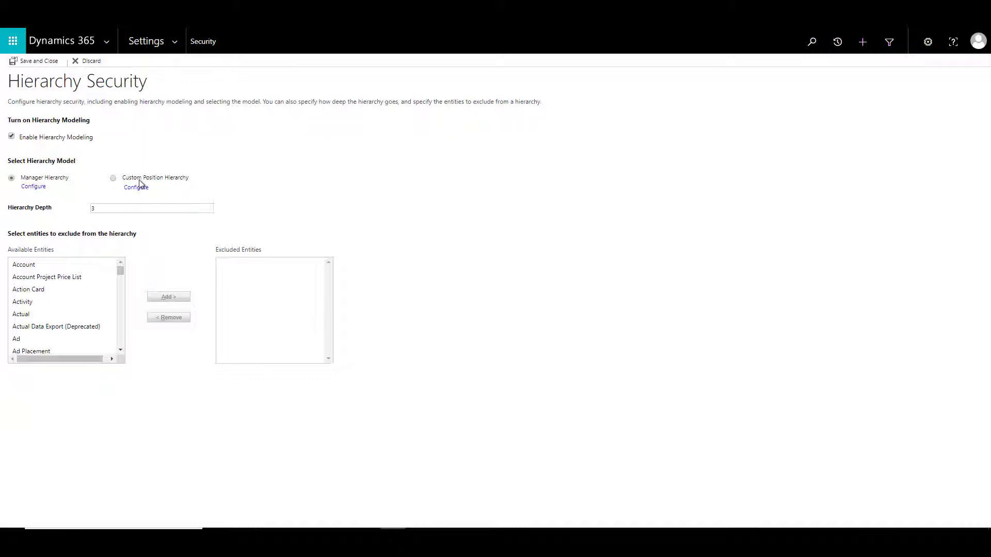
click(114, 179)
click(136, 188)
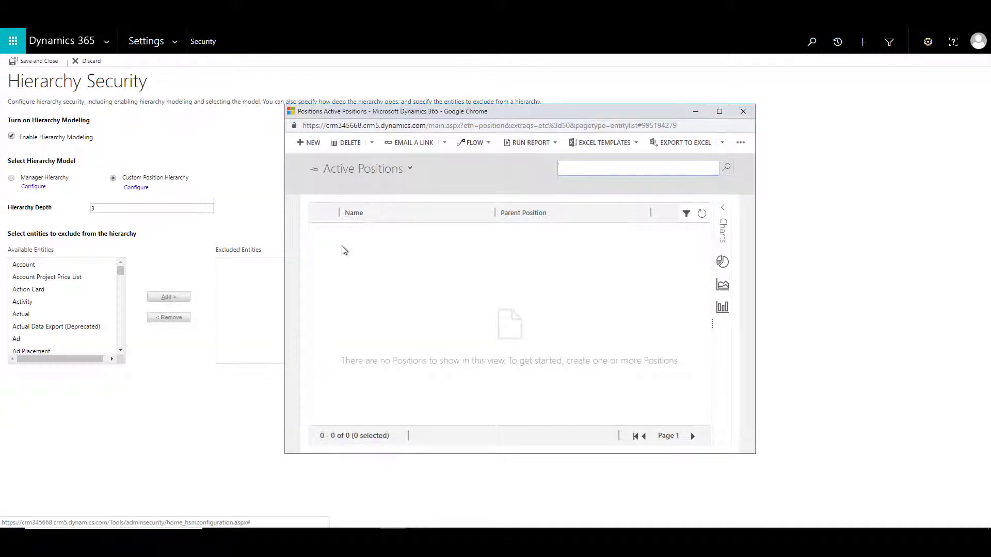
Step: Create the top-level CEO position
click(312, 144)
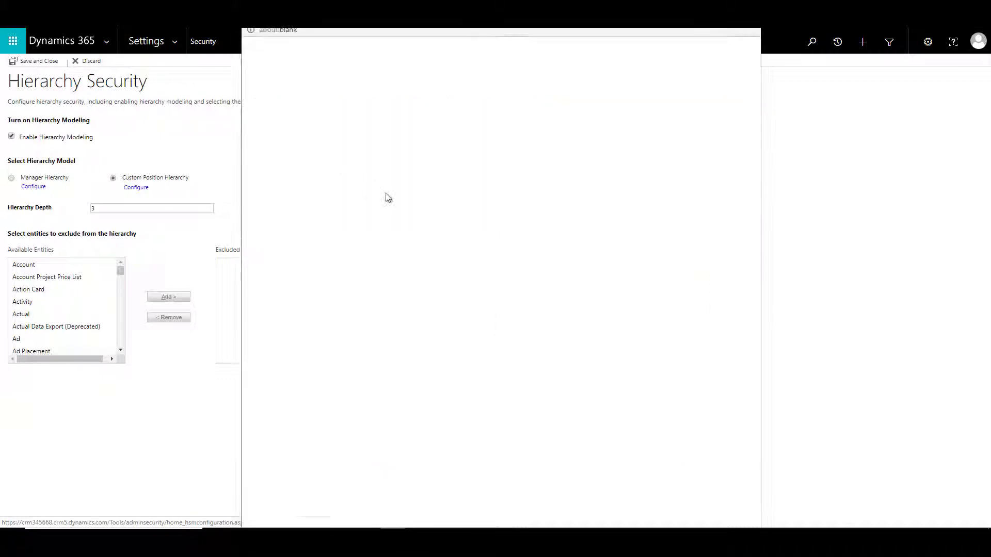
text(CEO)
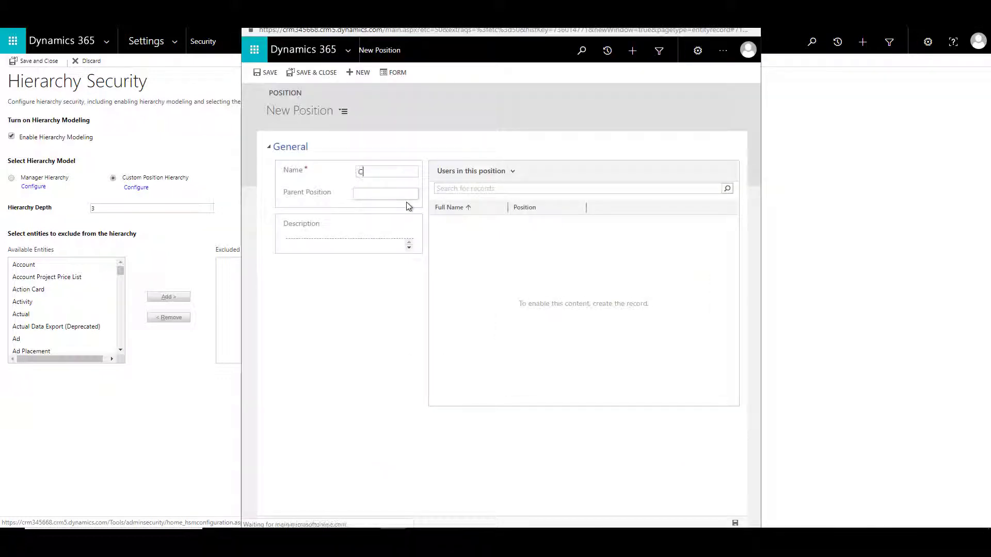
key(Tab)
click(272, 73)
Step: Create the VP Sales position with CEO as its parent
click(381, 172)
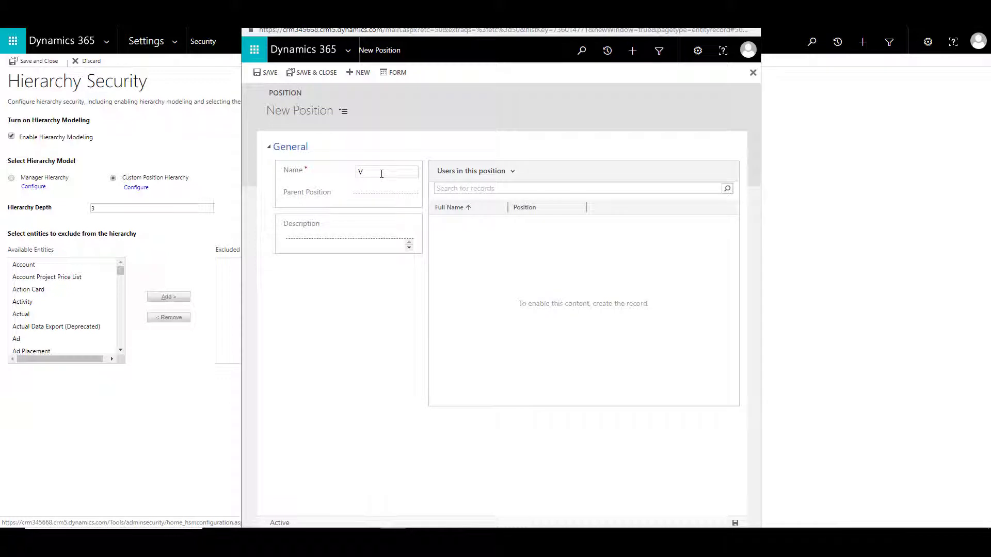
text(VP Sales)
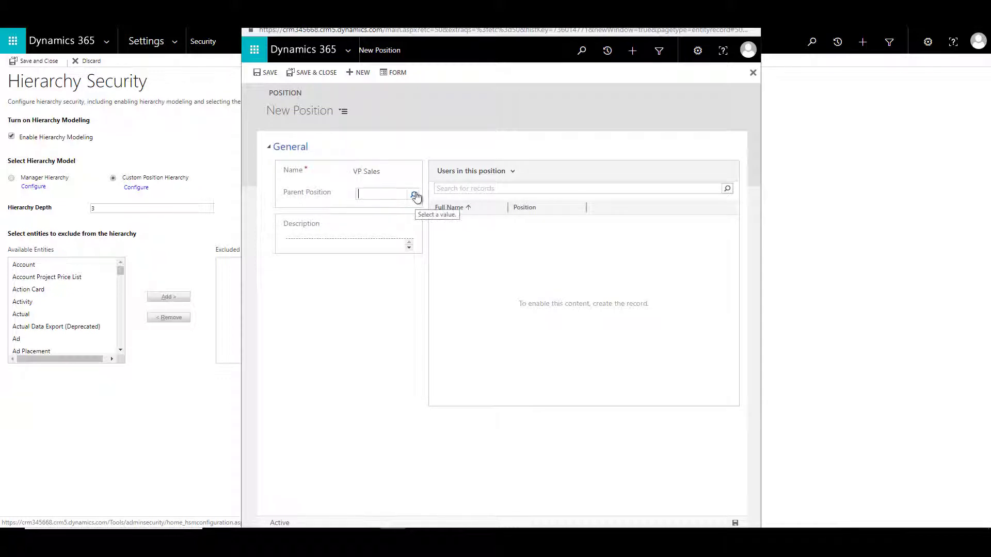
click(413, 195)
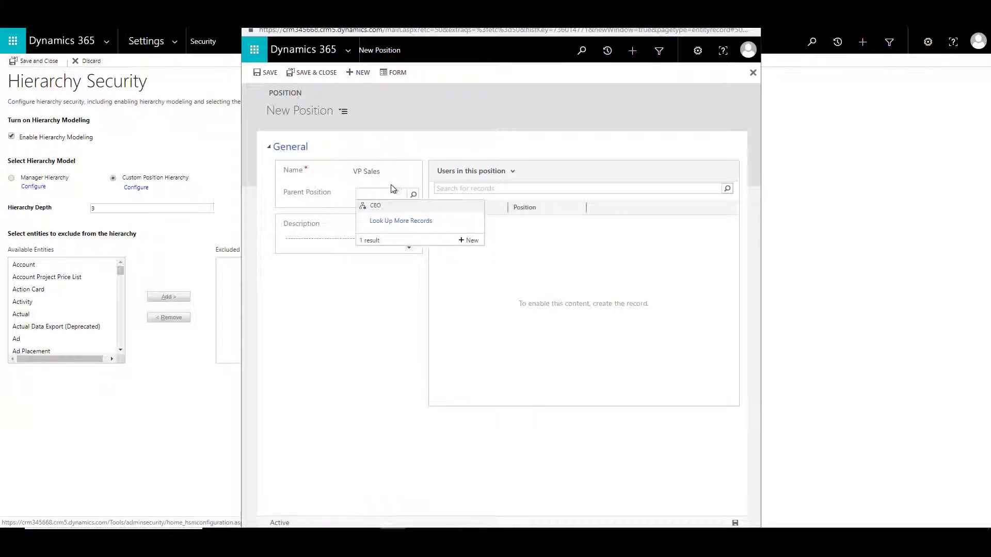
click(383, 205)
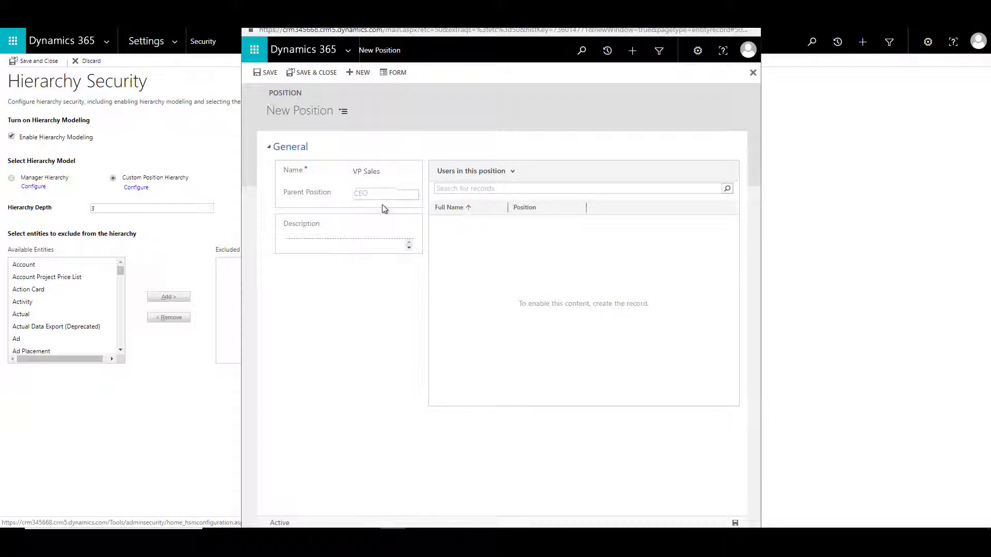
click(263, 73)
Step: Create the Sales Manager position reporting to VP Sales
text(Sales Manager)
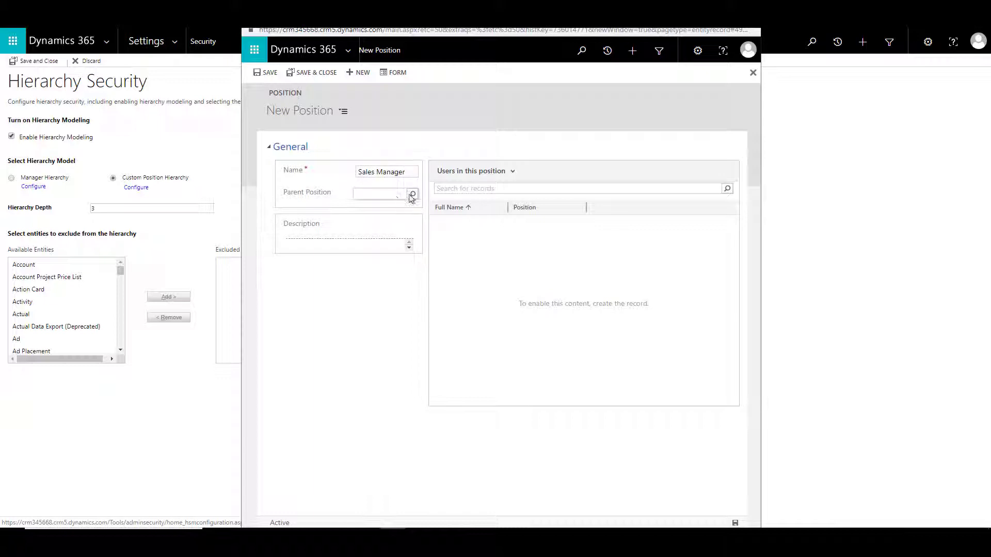
click(413, 194)
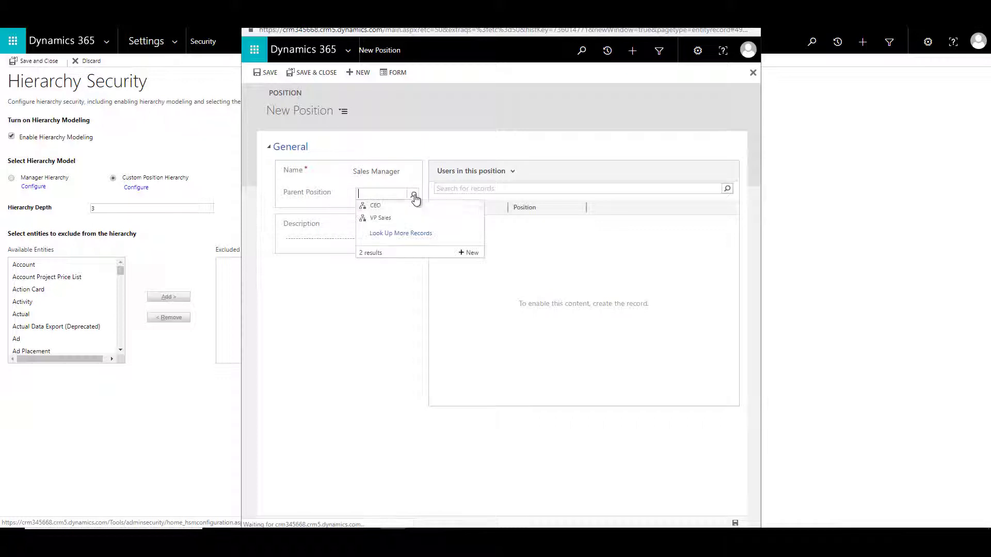
click(386, 218)
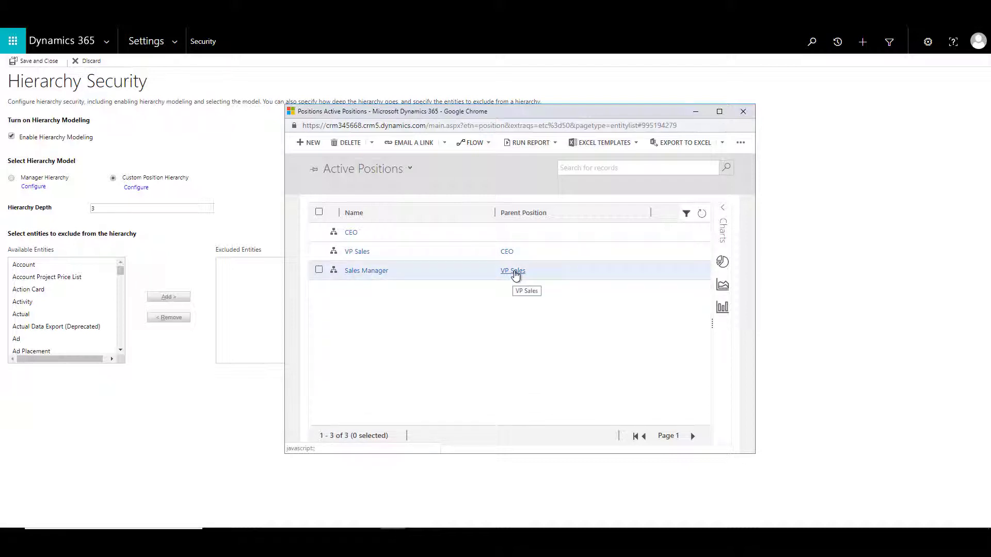
click(335, 273)
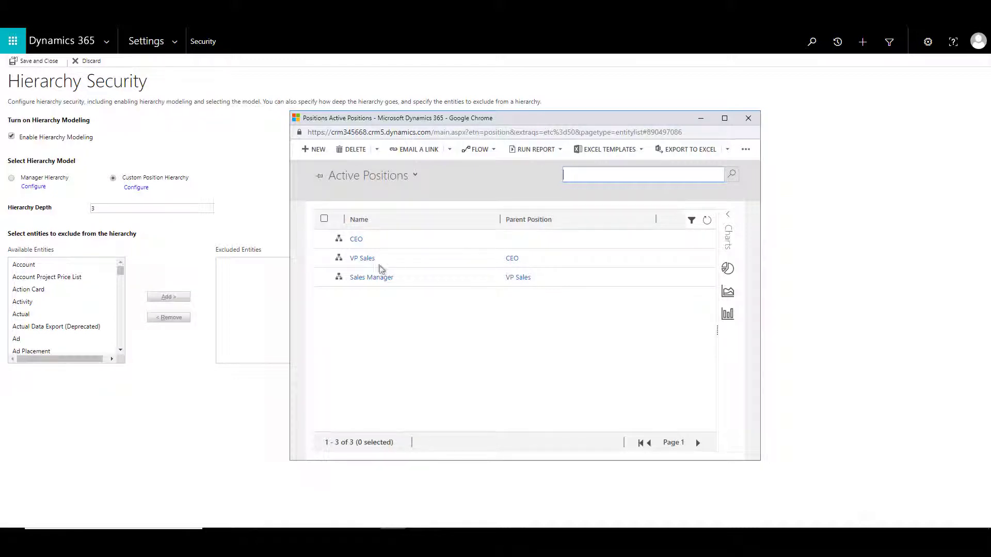
Step: Review the CEO, VP Sales and Sales Manager position records, then close the positions list
click(356, 239)
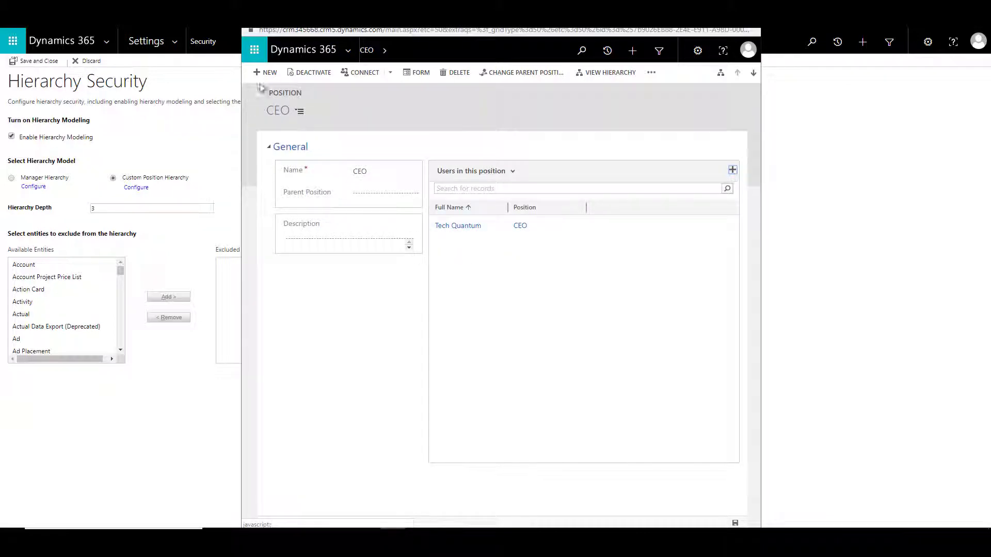
key(ctrl+w)
click(367, 259)
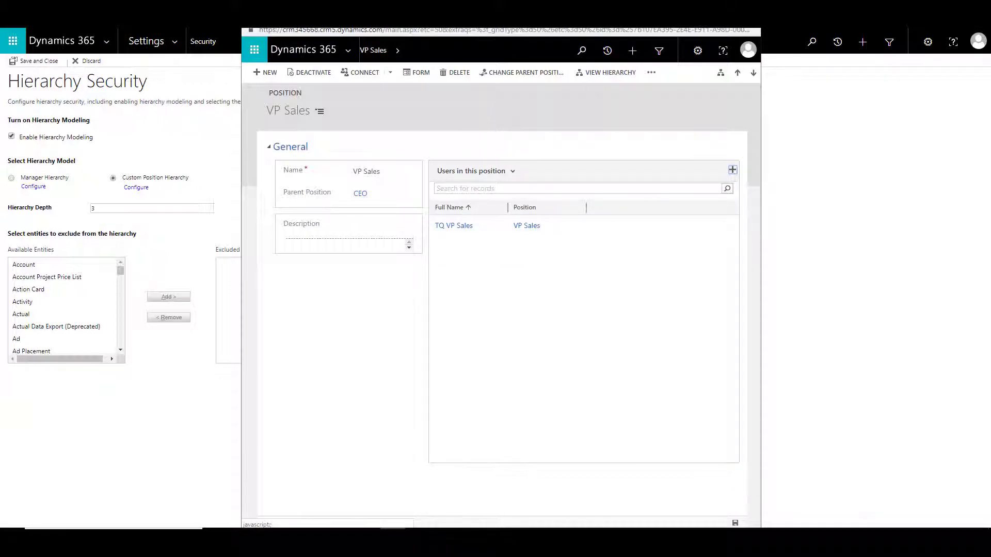
key(ctrl+w)
click(371, 279)
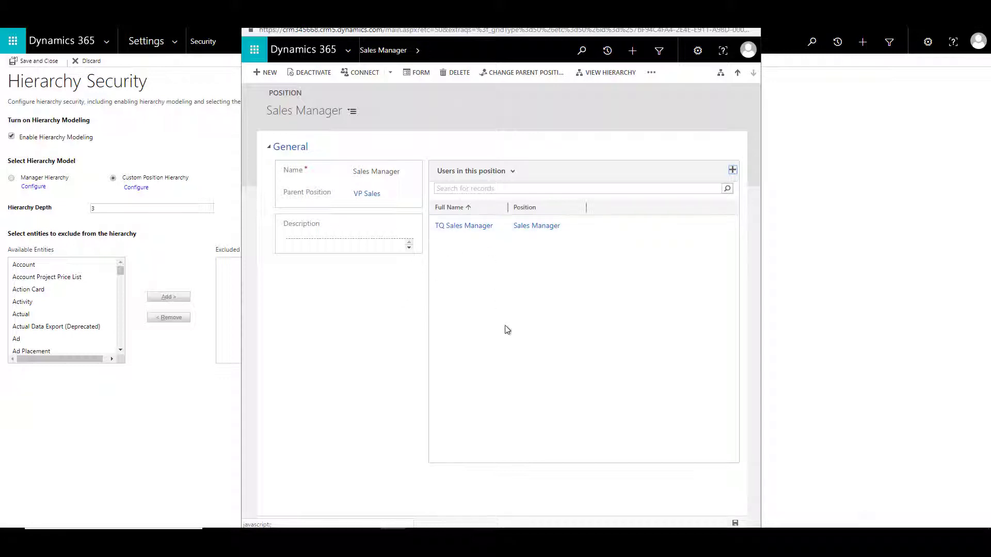
click(356, 219)
key(ctrl+w)
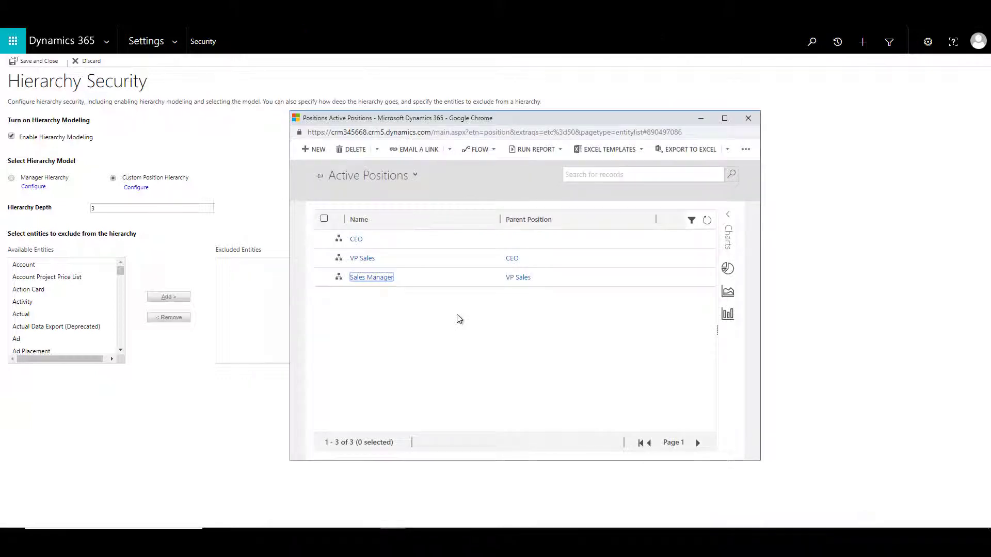
key(ctrl+w)
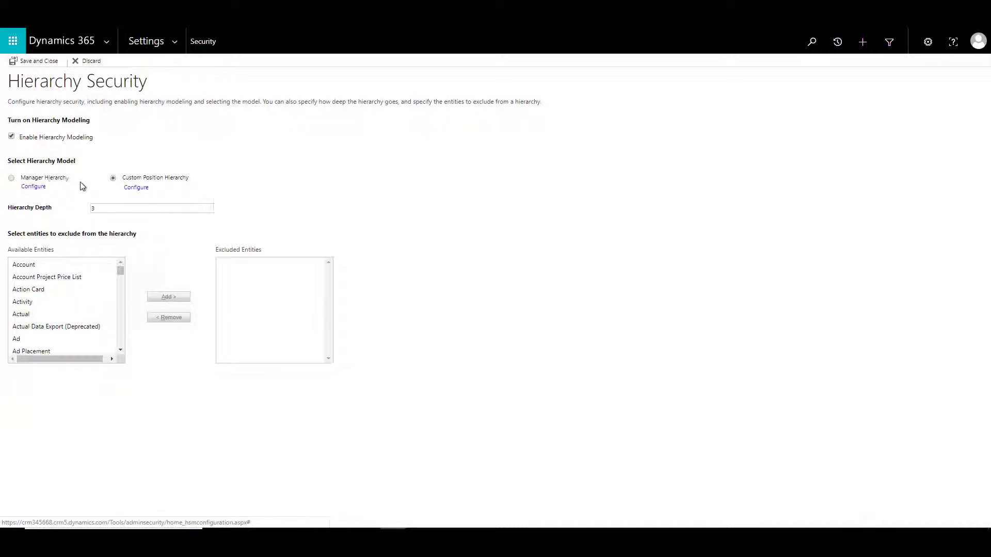
Step: Switch back to Manager Hierarchy and exclude Account from the hierarchy
click(12, 179)
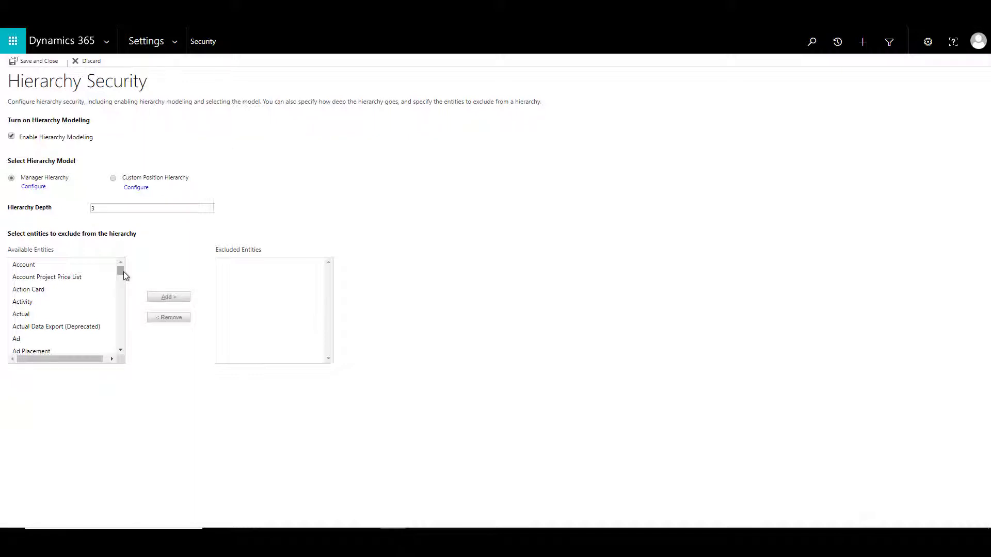
click(65, 267)
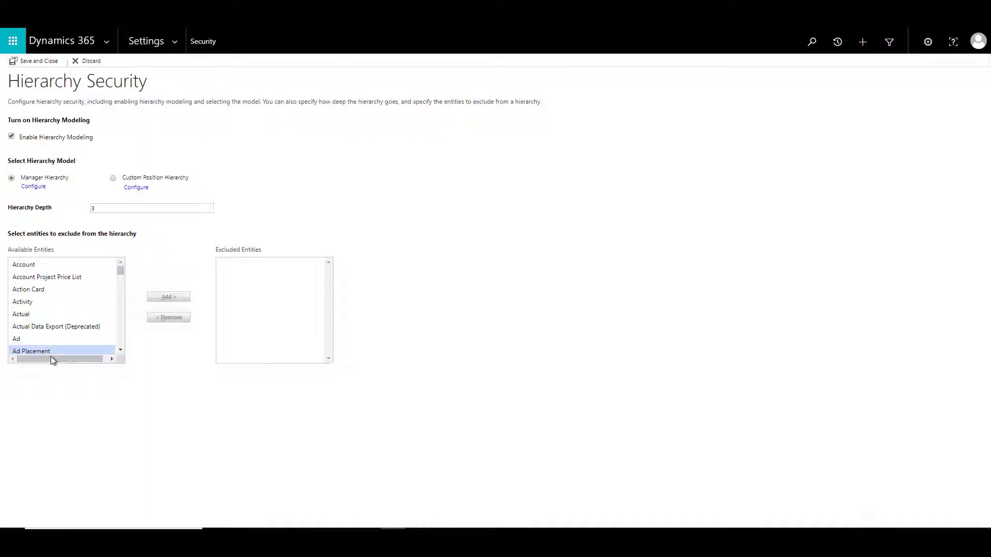
click(39, 265)
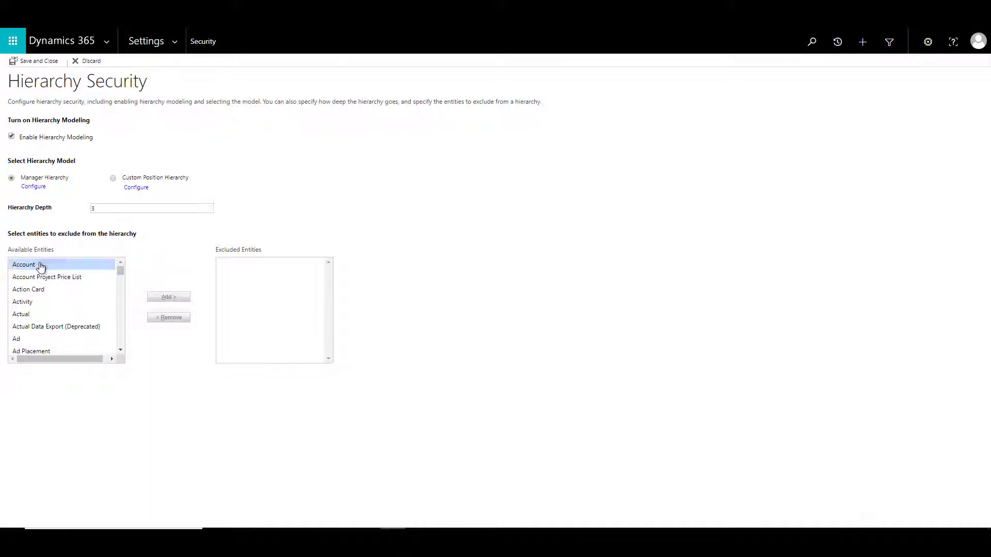
click(159, 299)
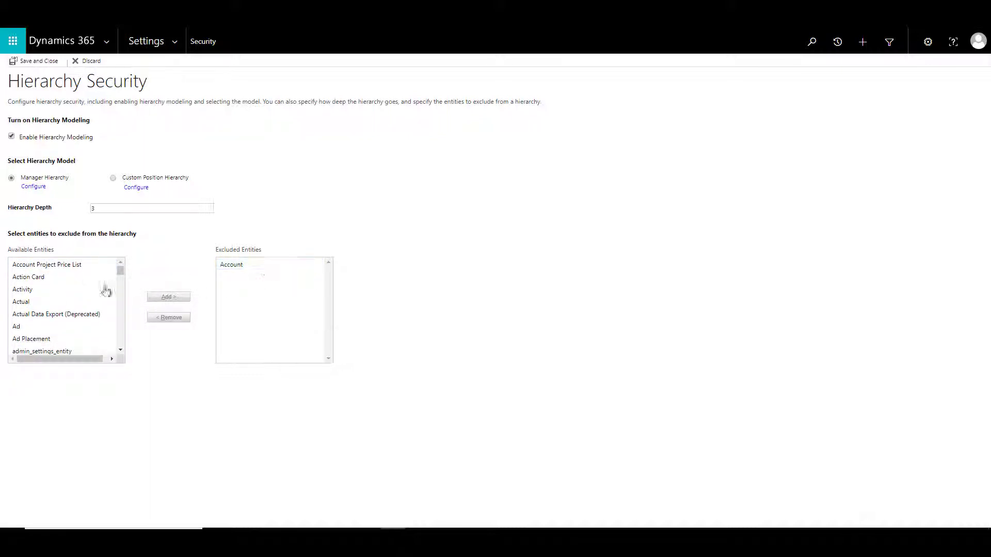
Step: Exclude Action Card, Actual, Ad and admin_settings_entity from the hierarchy
click(29, 279)
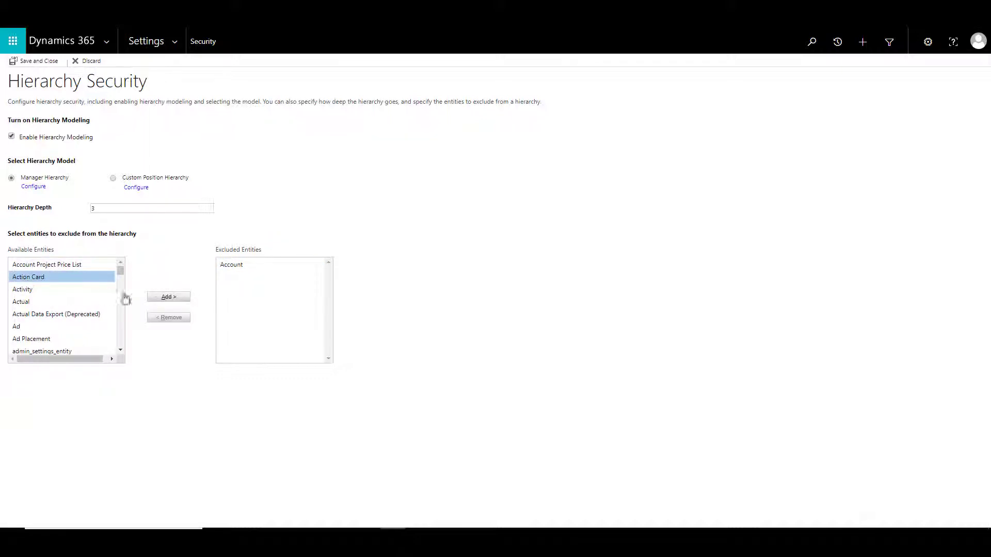
click(164, 299)
click(22, 289)
click(169, 297)
click(27, 301)
click(168, 297)
click(33, 316)
click(168, 297)
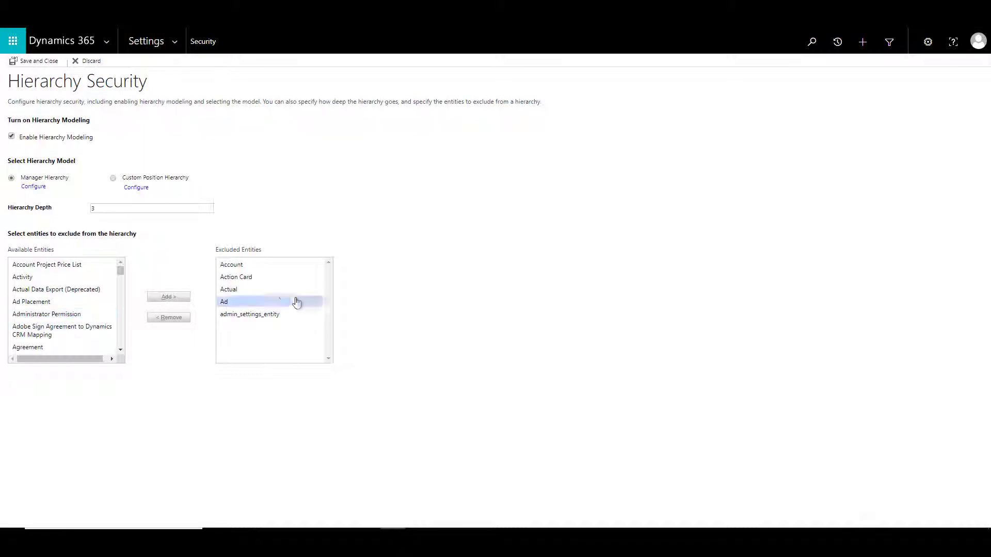